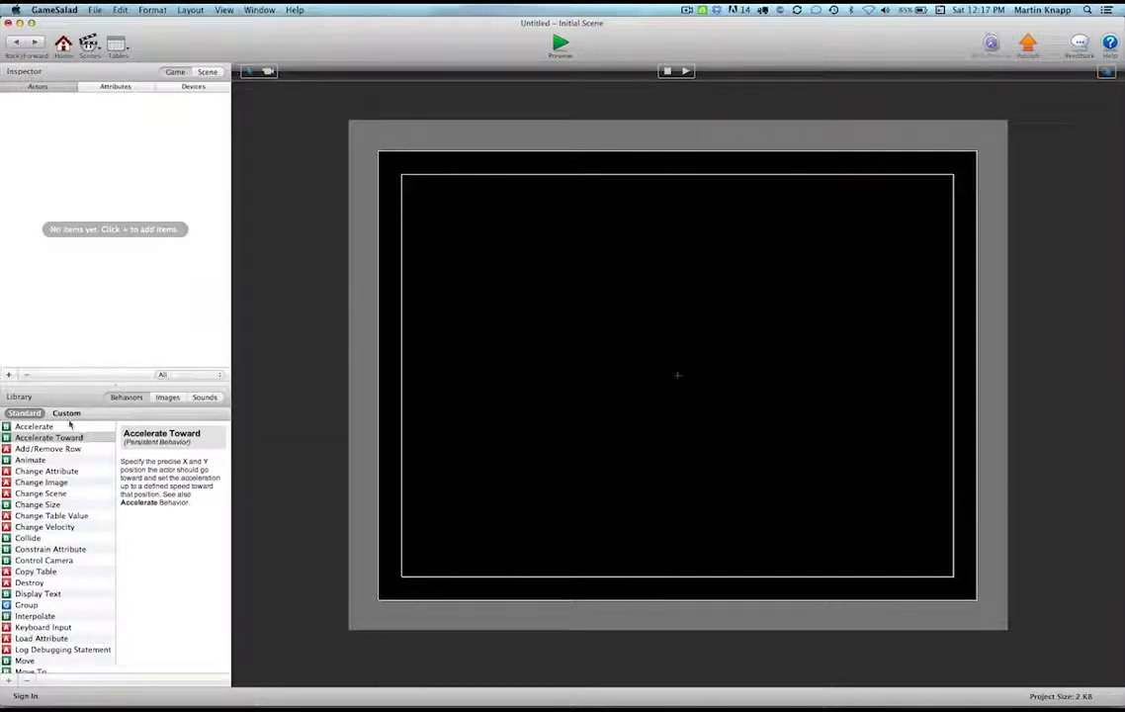
Step: Create a new actor, assign it the Accelerate Toward behavior, and remove the extra Accelerate behavior from it
{"action": "left_click", "coordinate": [8, 375]}
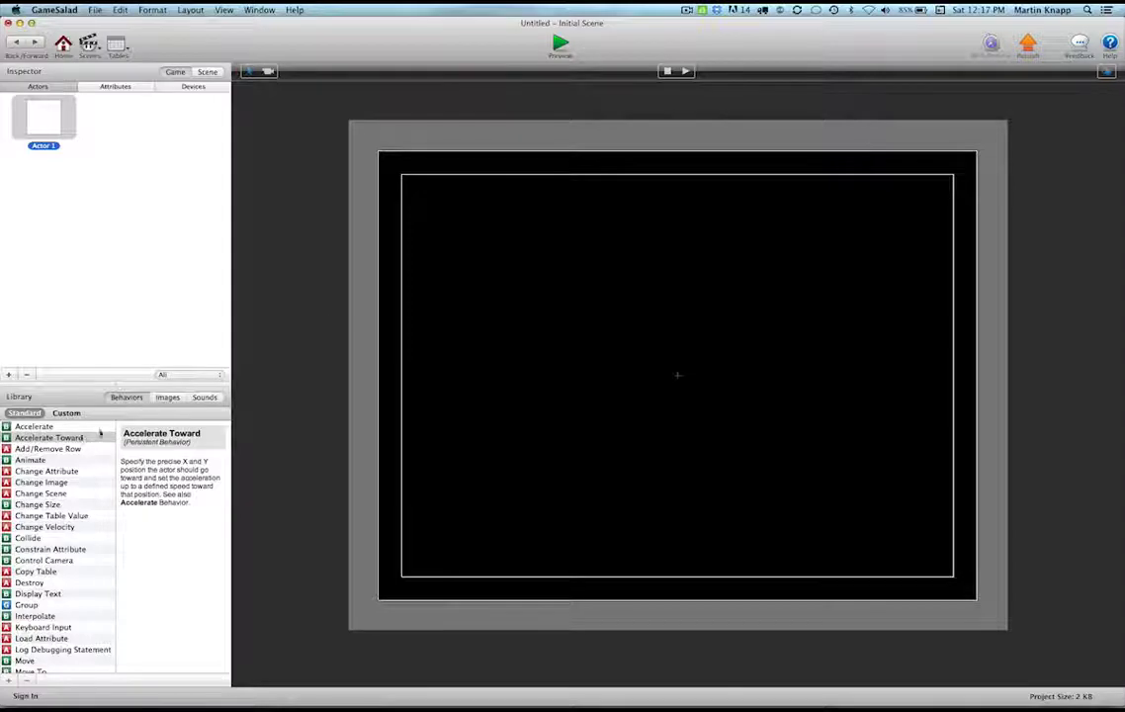
{"action": "left_click_drag", "start_coordinate": [78, 439], "coordinate": [45, 123]}
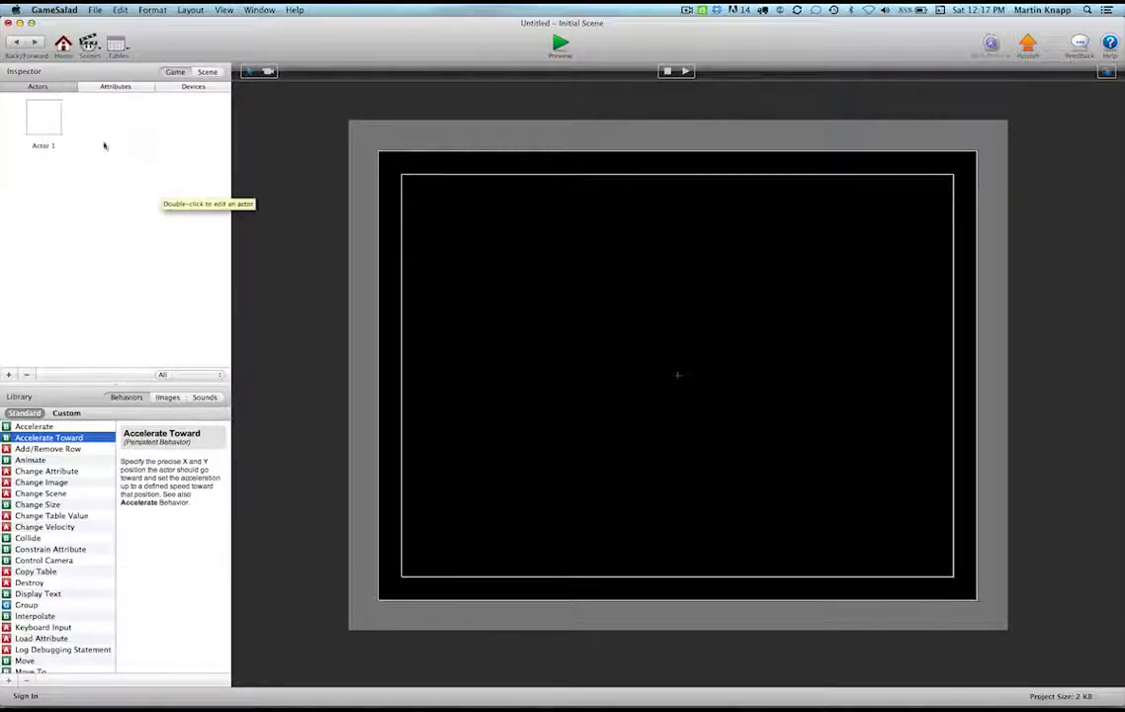
{"action": "double_click", "coordinate": [44, 121]}
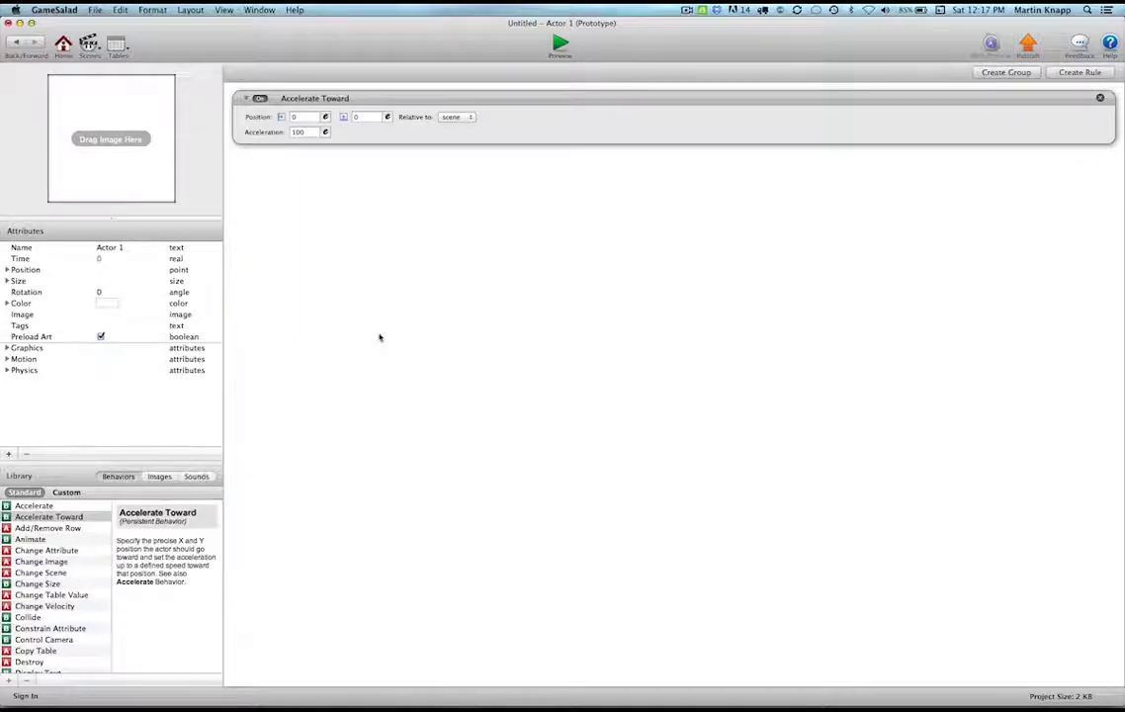
{"action": "left_click_drag", "start_coordinate": [40, 516], "coordinate": [395, 111]}
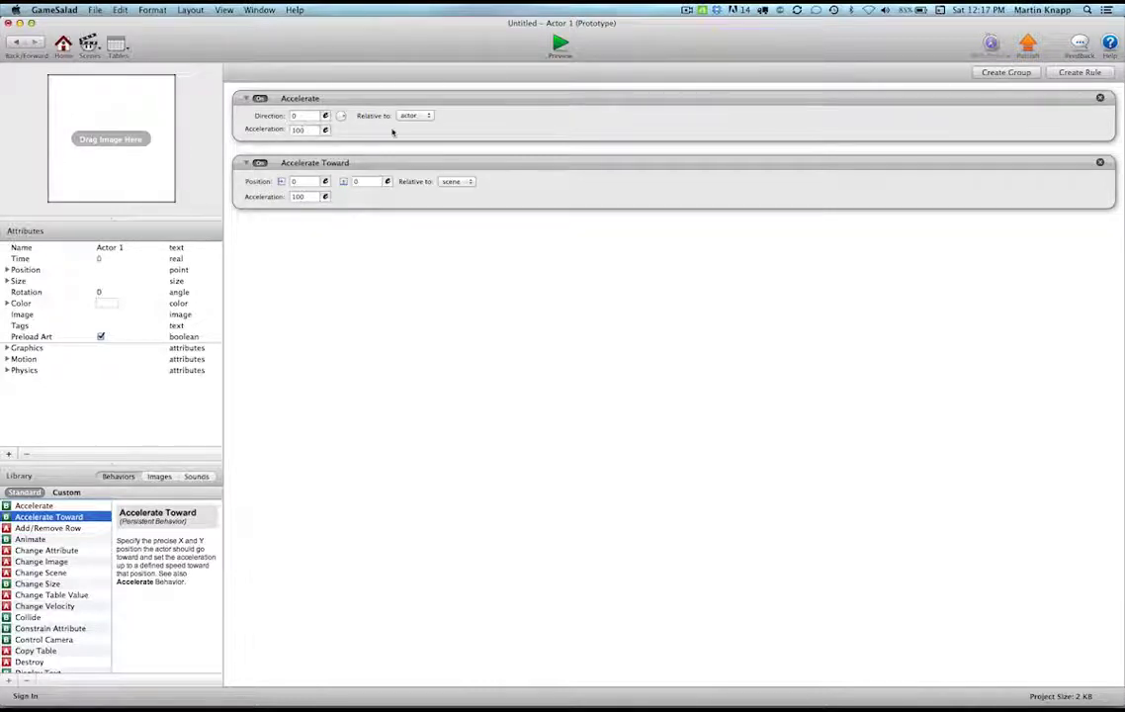
{"action": "left_click", "coordinate": [1099, 99]}
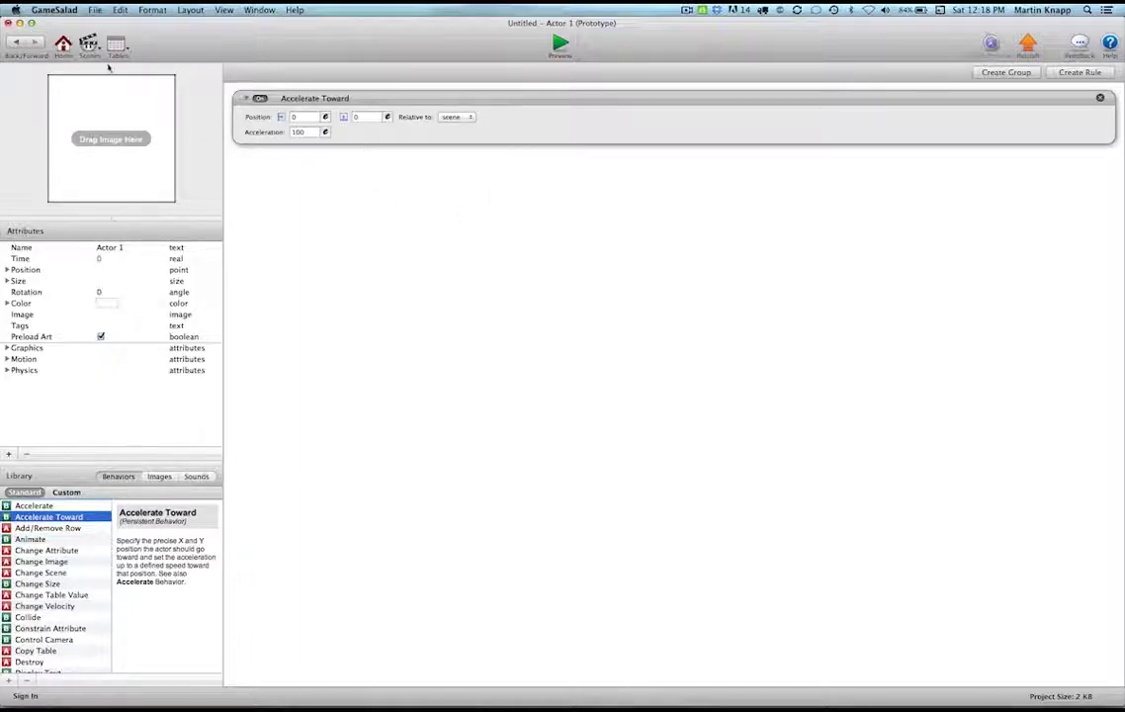
Step: Check the target platform in the project information, keeping iPad Landscape
{"action": "left_click", "coordinate": [16, 45]}
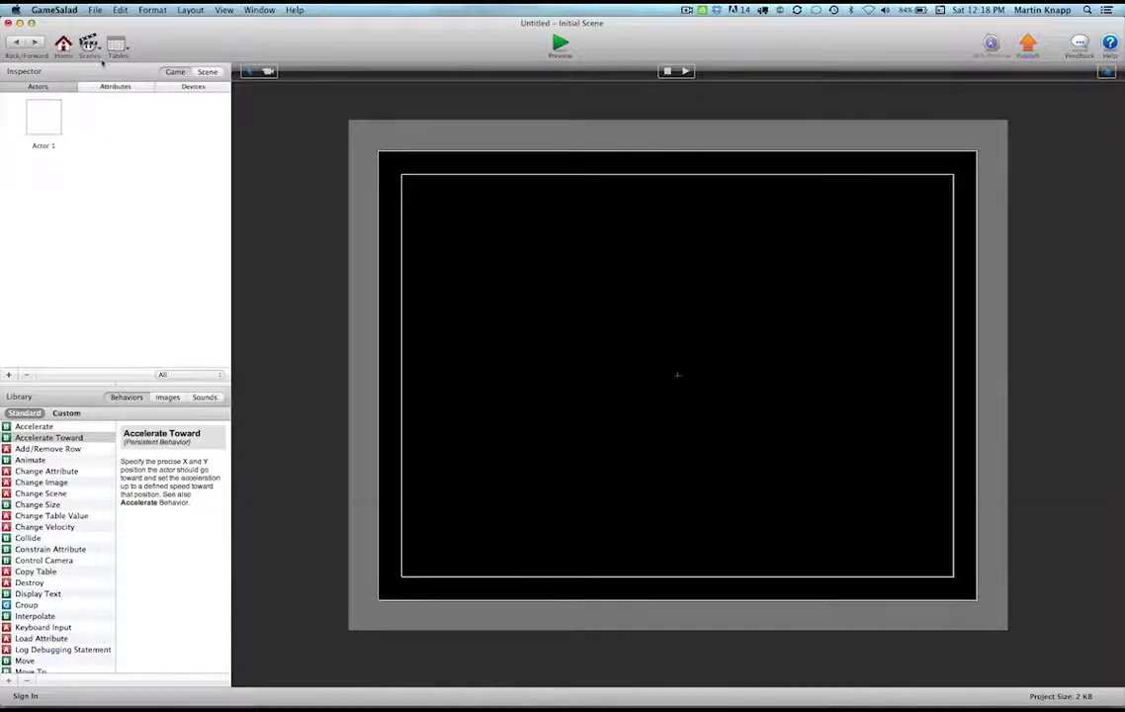
{"action": "left_click", "coordinate": [66, 46]}
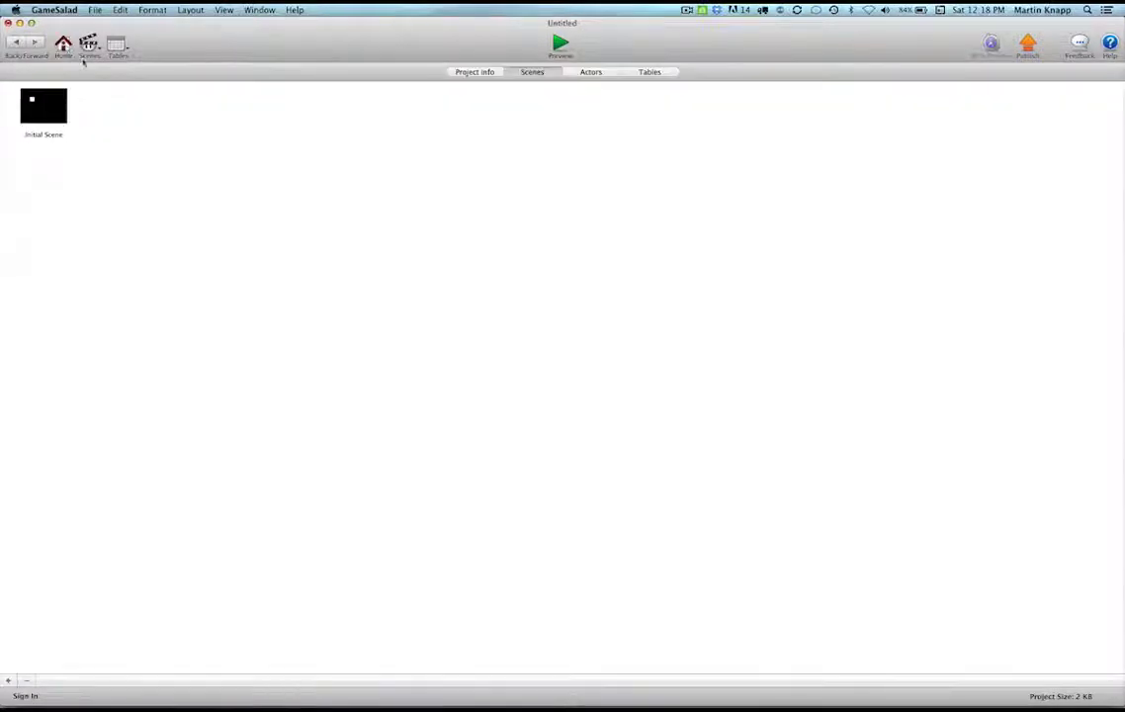
{"action": "left_click", "coordinate": [475, 72]}
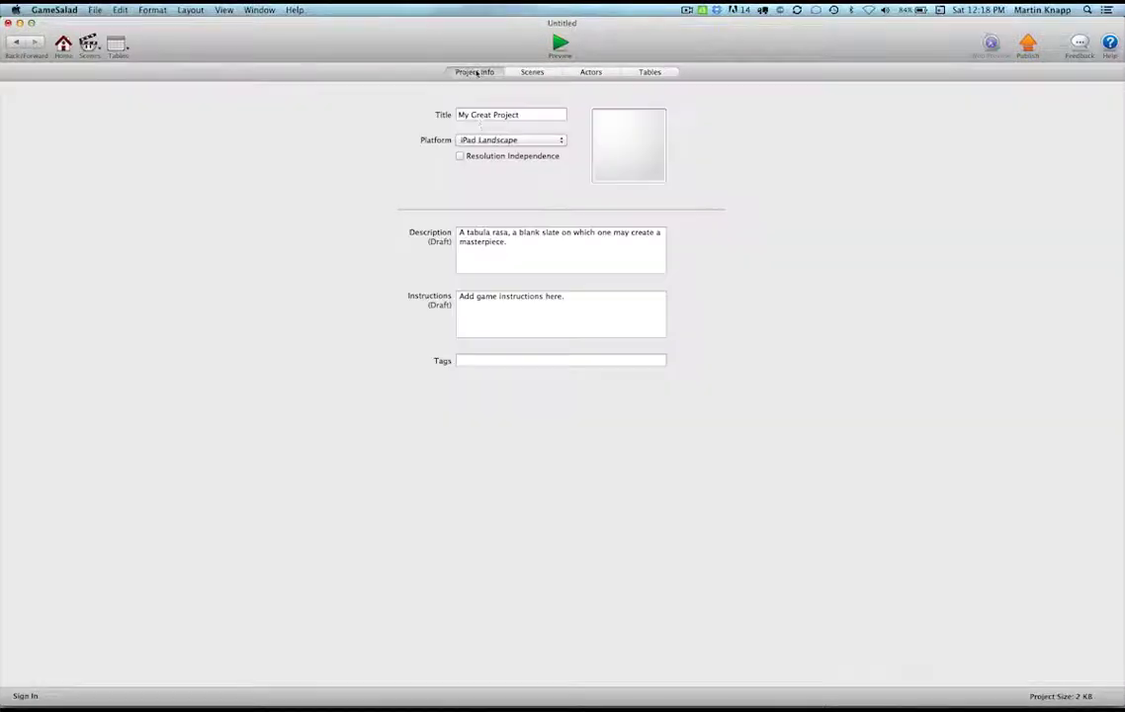
{"action": "left_click", "coordinate": [481, 140]}
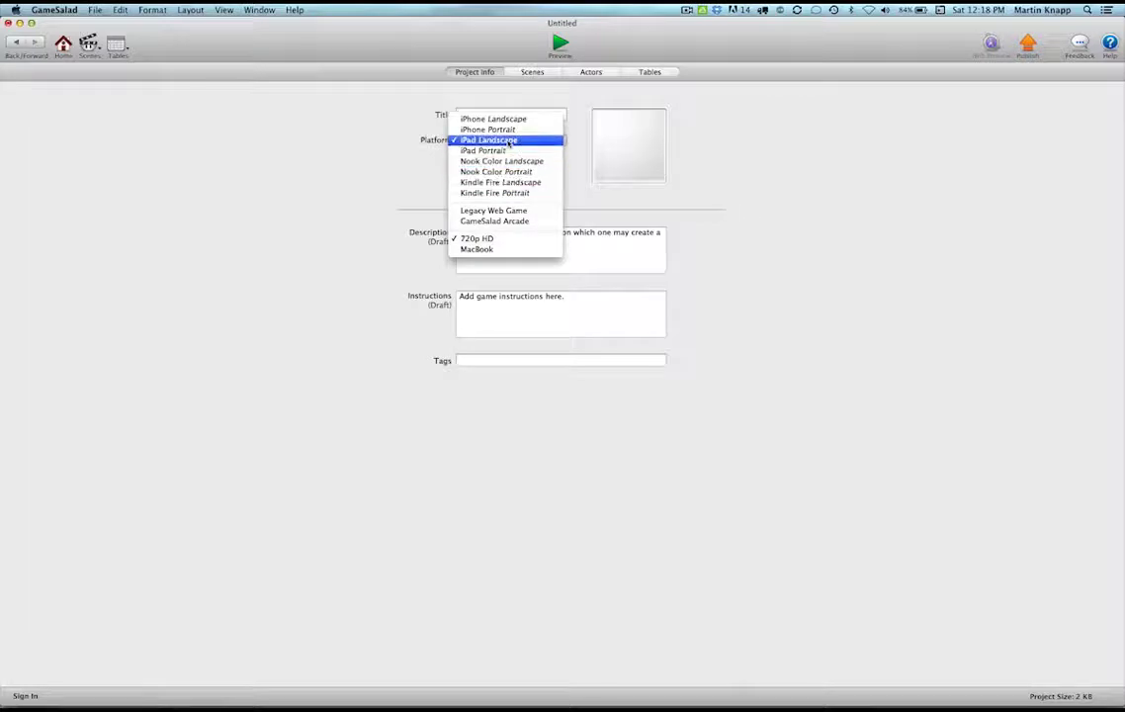
{"action": "left_click", "coordinate": [507, 140]}
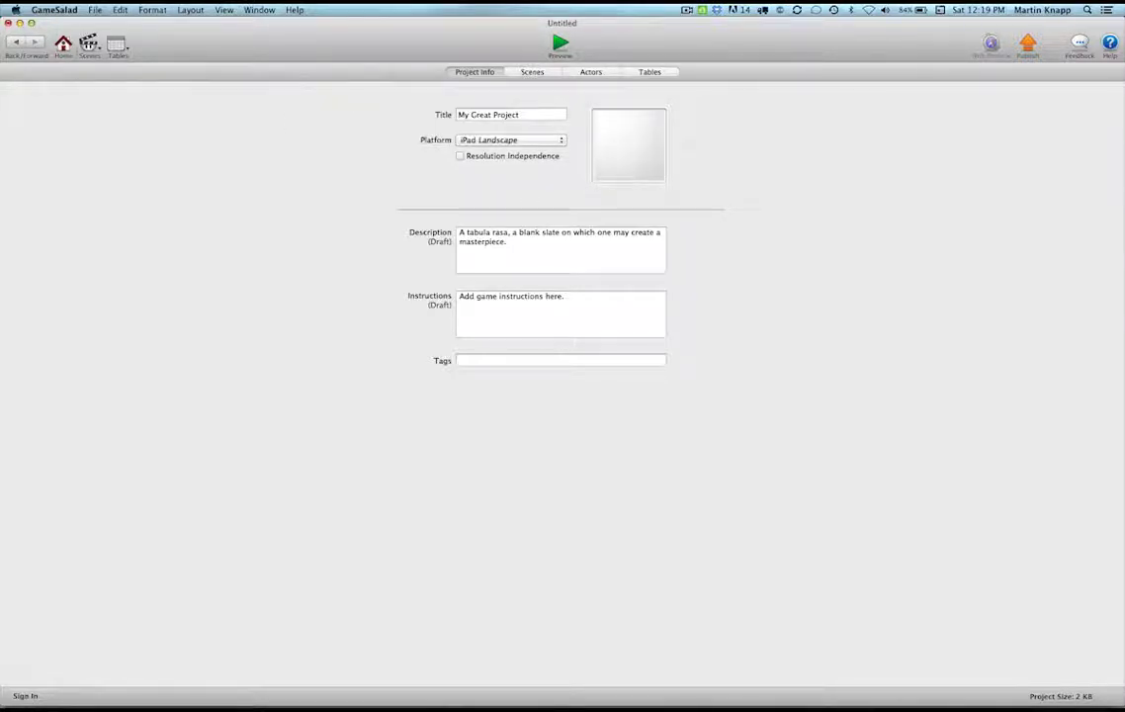
Step: Place an instance of Actor 1 near the center of the initial scene
{"action": "left_click", "coordinate": [88, 43]}
{"action": "left_click", "coordinate": [138, 57]}
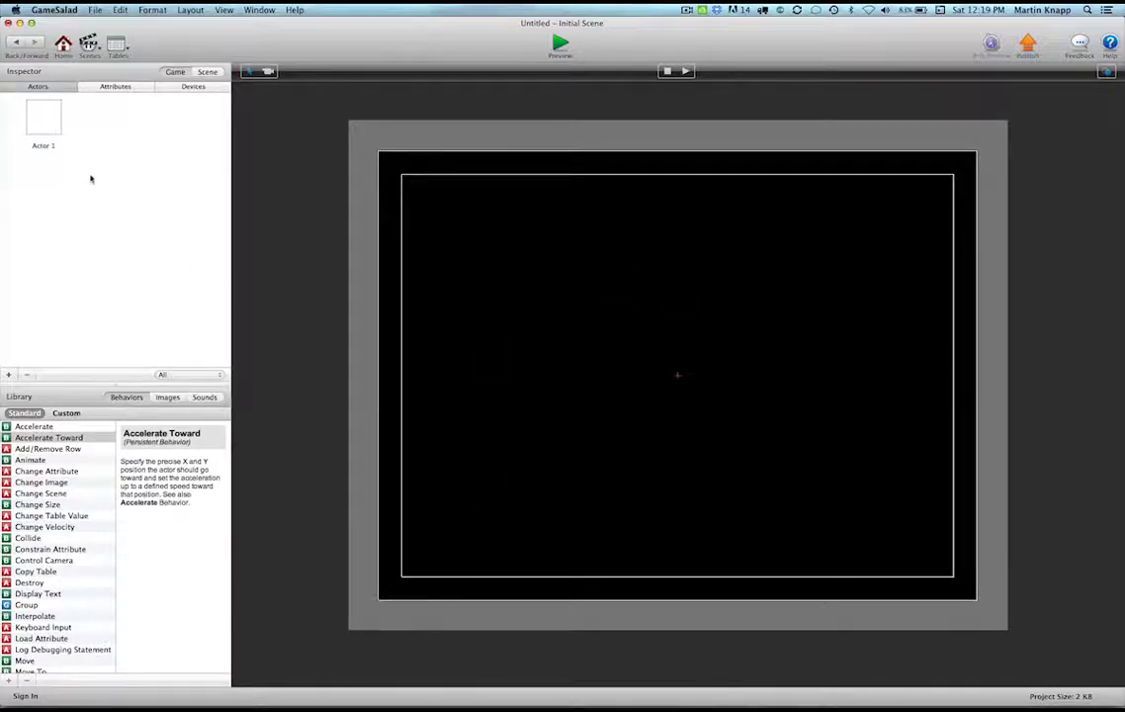
{"action": "left_click_drag", "start_coordinate": [53, 129], "coordinate": [678, 394]}
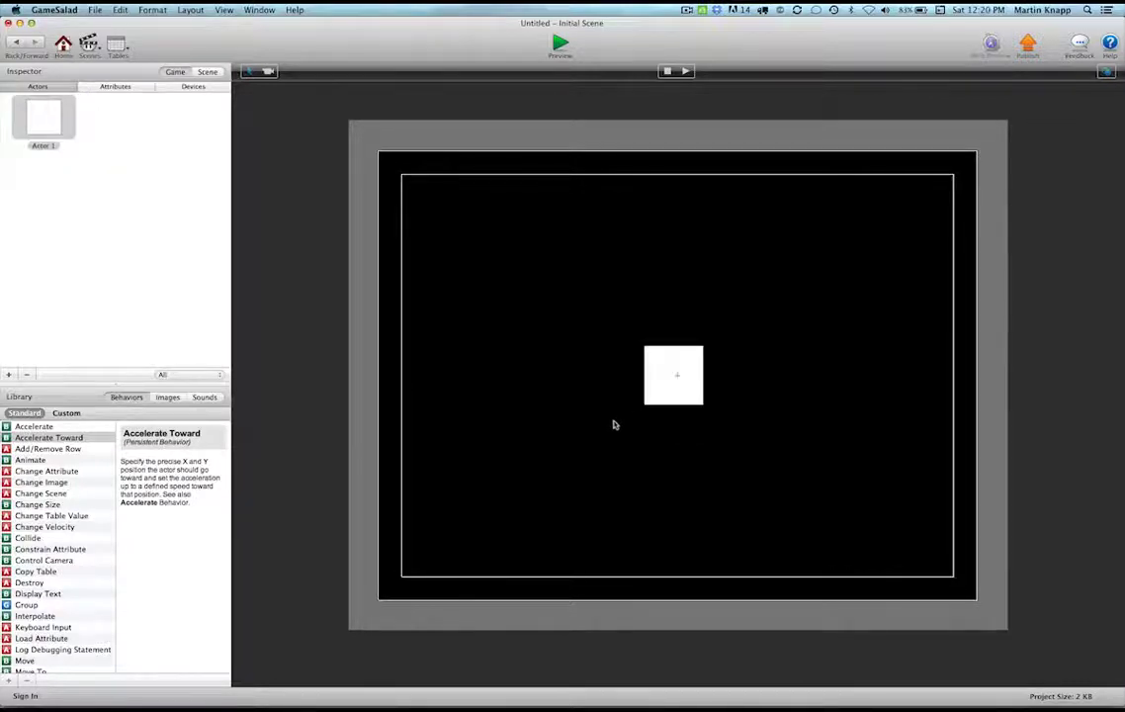
Step: Set Actor 1's Accelerate Toward position to 1024, 768 relative to the scene and preview the movement
{"action": "double_click", "coordinate": [49, 125]}
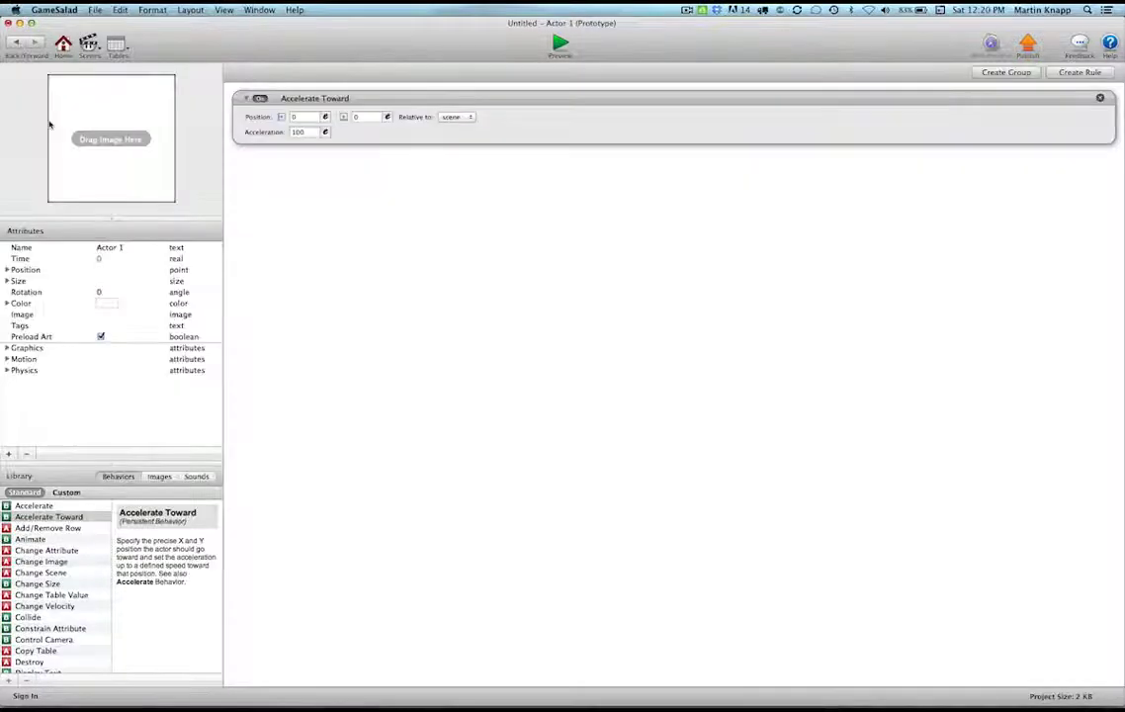
{"action": "left_click", "coordinate": [308, 117]}
{"action": "type", "text": "1024"}
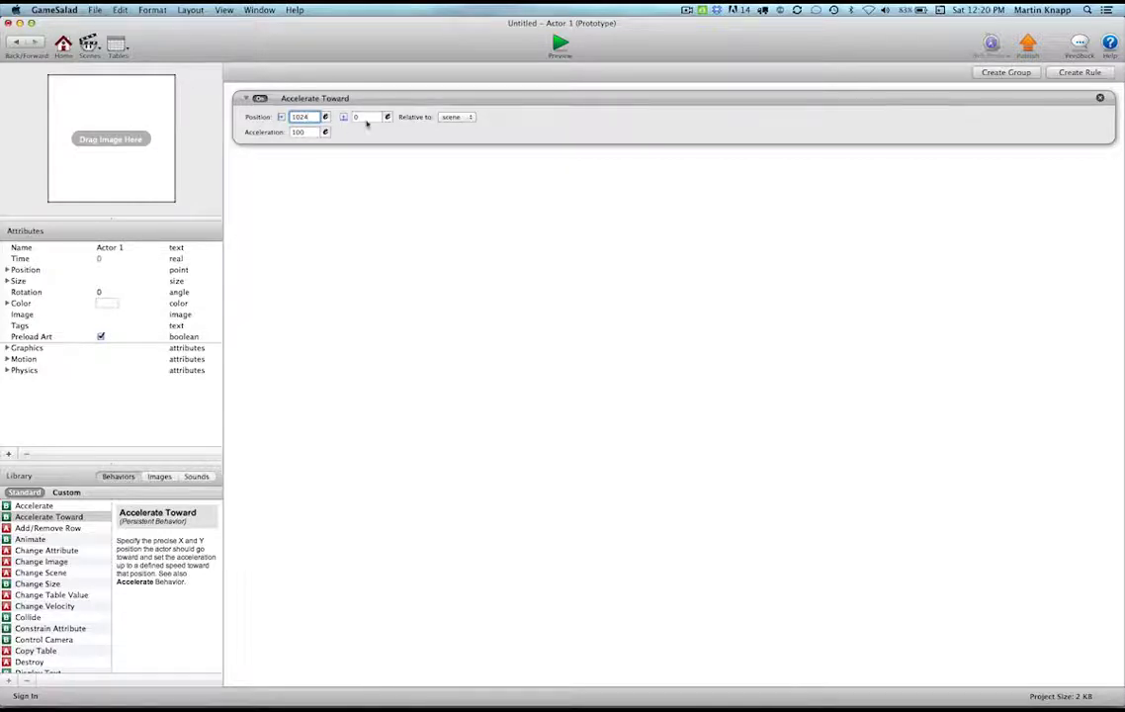
{"action": "left_click", "coordinate": [366, 116]}
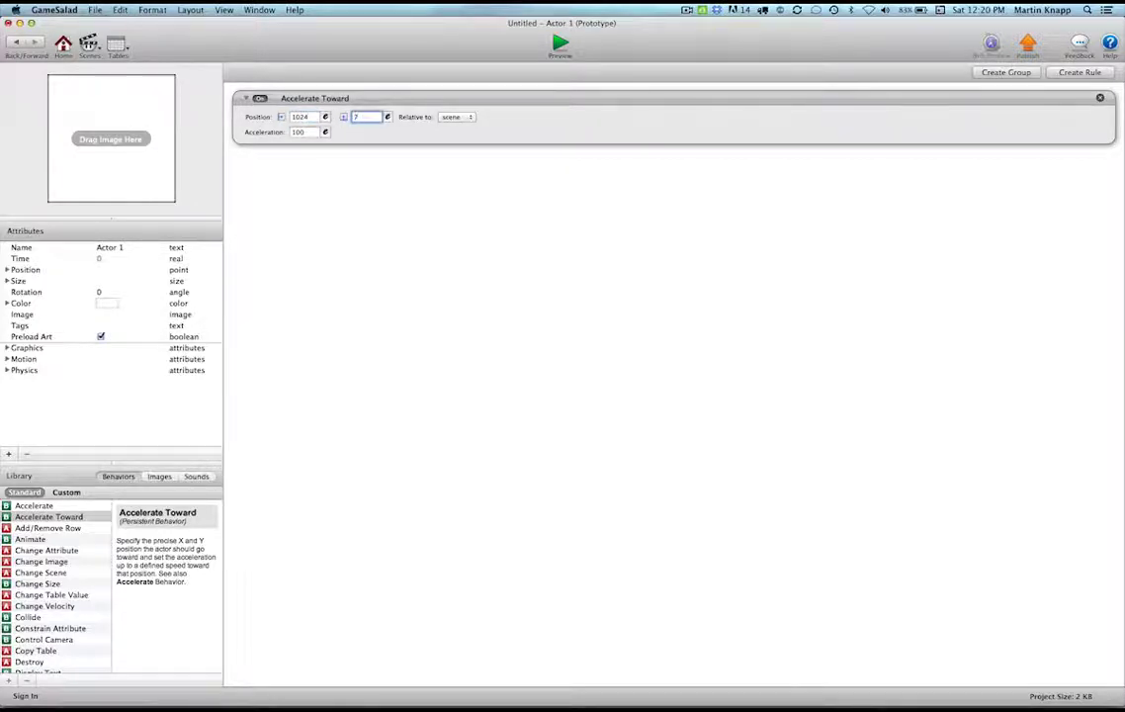
{"action": "type", "text": "768"}
{"action": "left_click", "coordinate": [471, 117]}
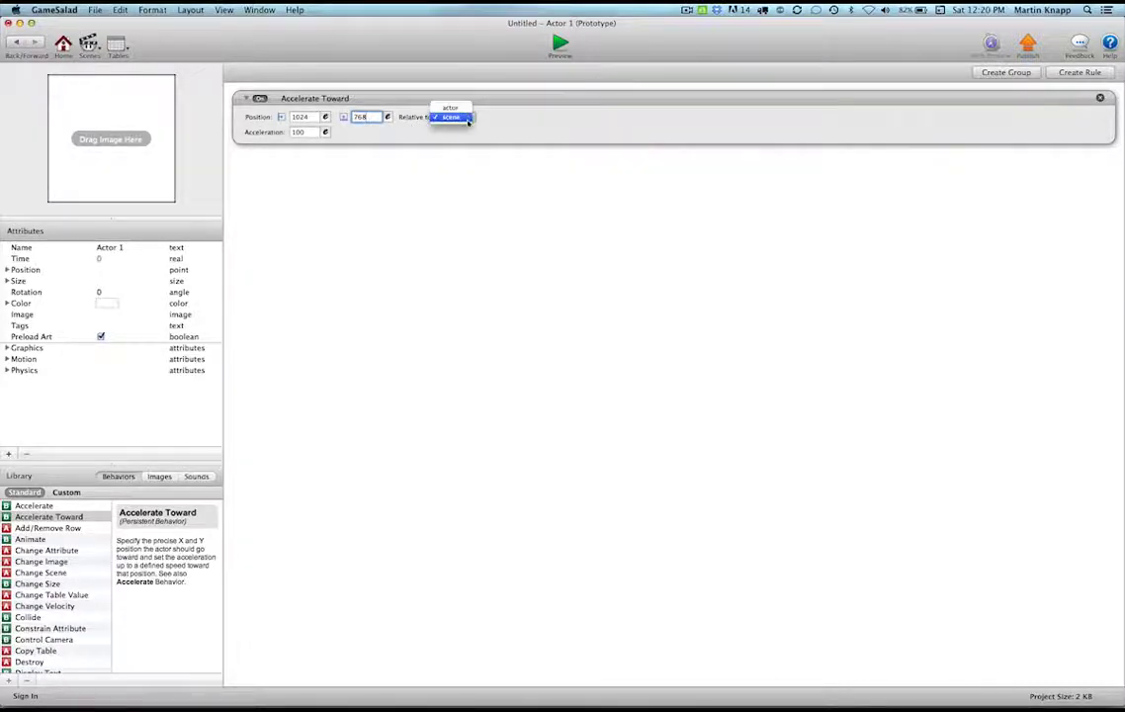
{"action": "left_click", "coordinate": [462, 118]}
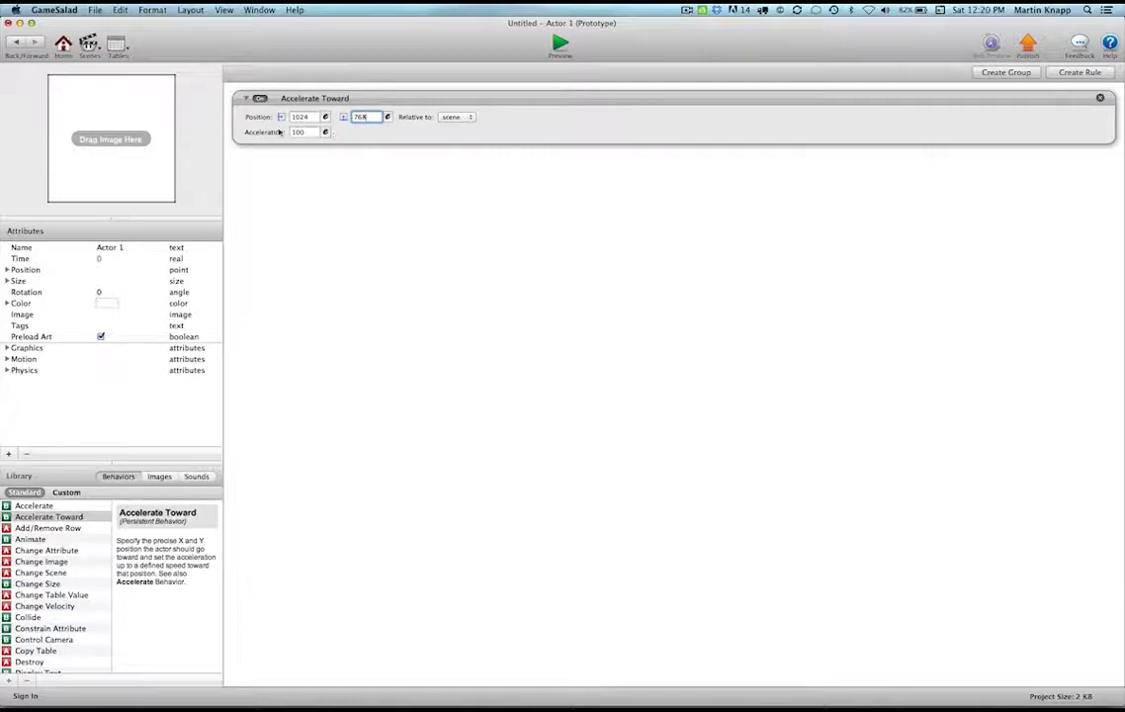
{"action": "left_click", "coordinate": [557, 46]}
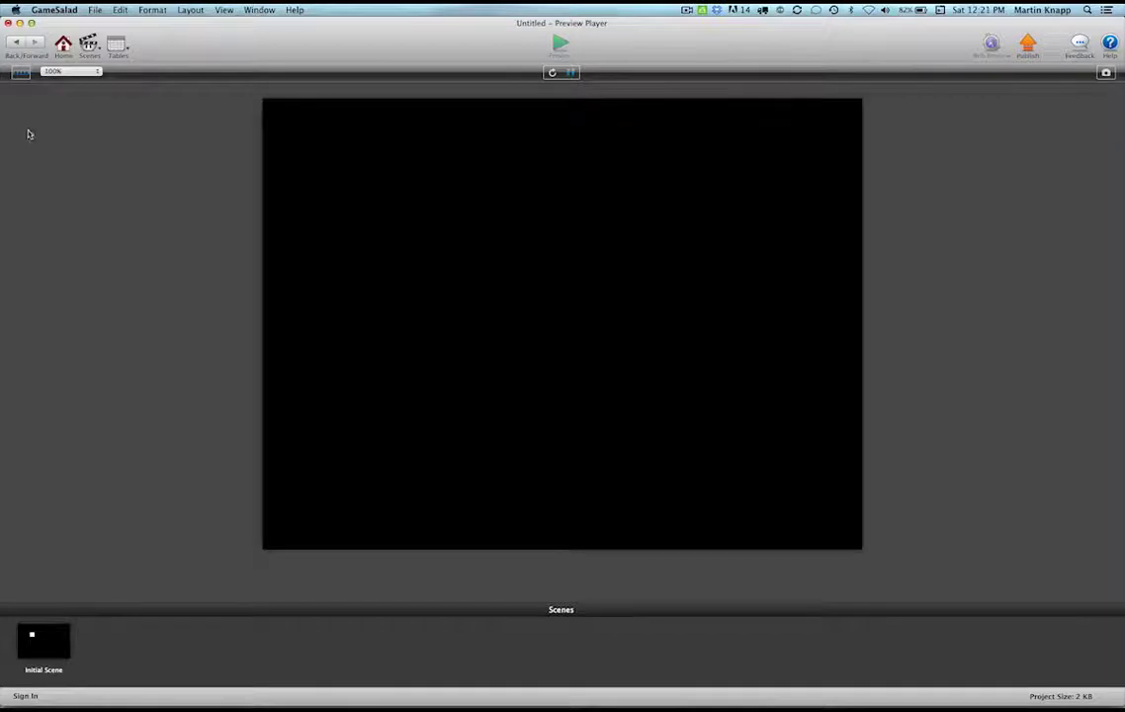
{"action": "left_click", "coordinate": [15, 42]}
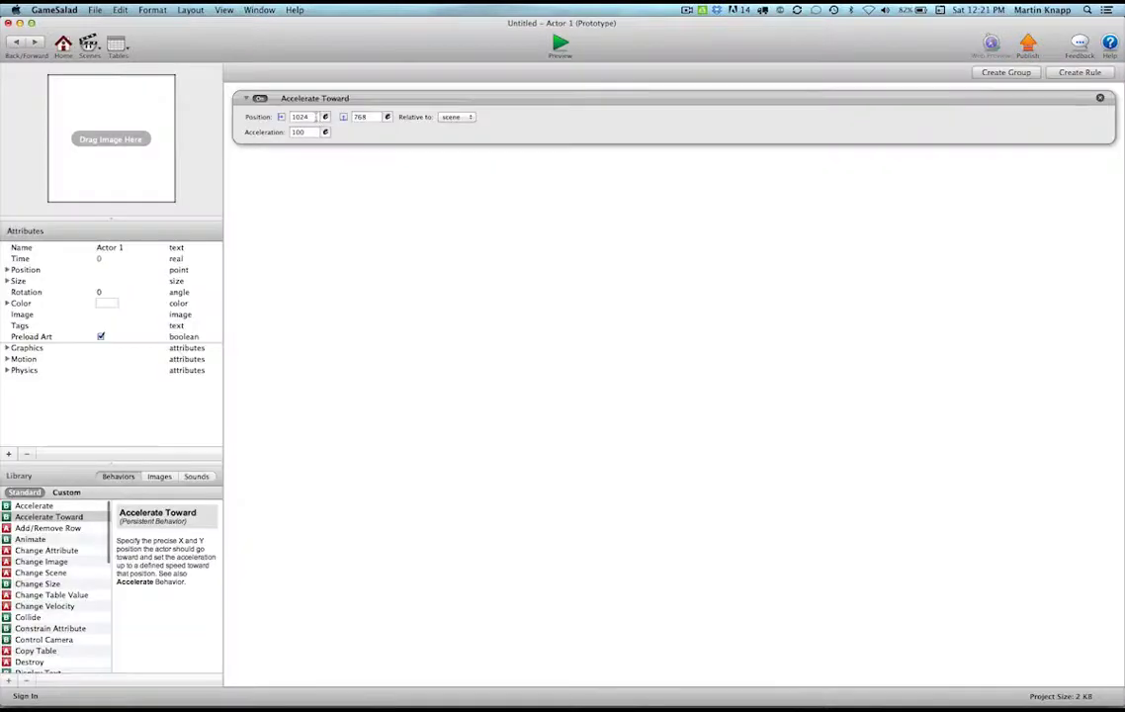
Step: Set Actor 1's Accelerate Toward position to 0, 0 and preview the movement
{"action": "left_click", "coordinate": [299, 117]}
{"action": "type", "text": "0"}
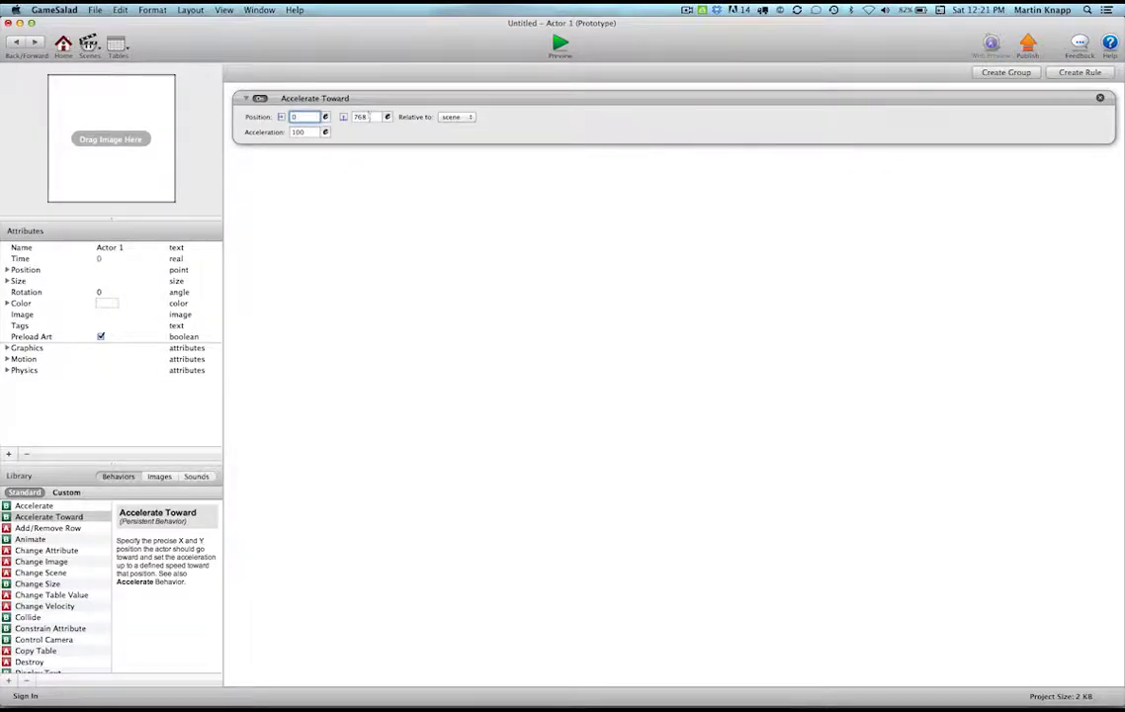
{"action": "key", "text": "Tab"}
{"action": "type", "text": "0"}
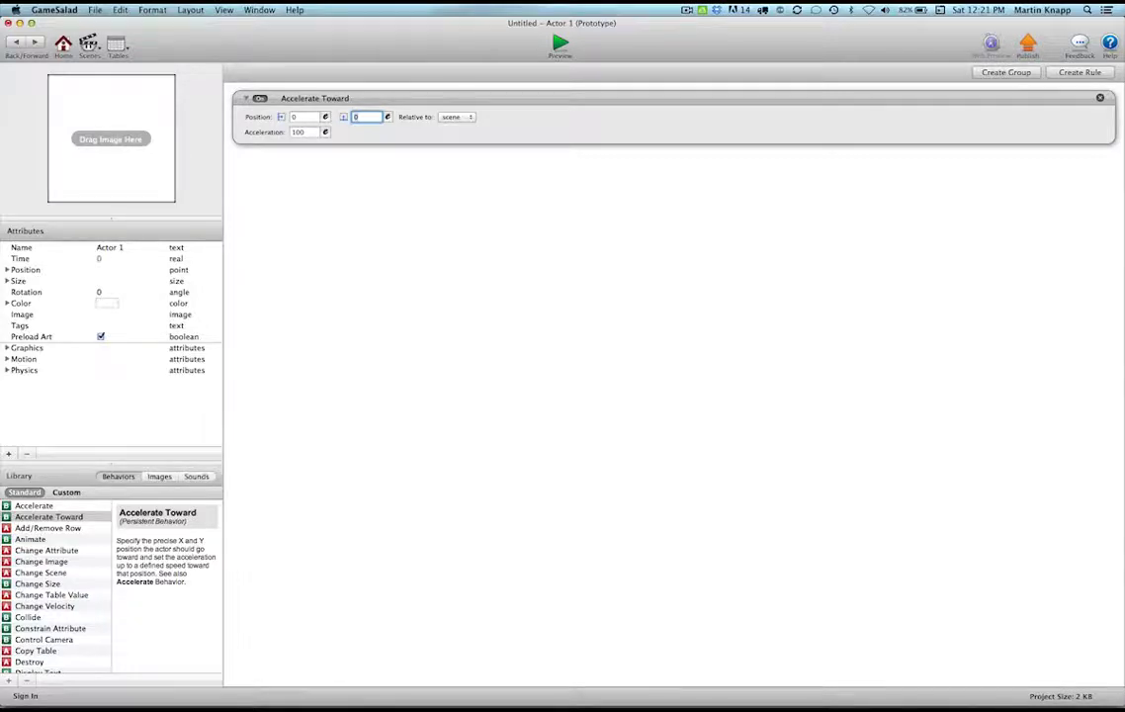
{"action": "left_click", "coordinate": [562, 48]}
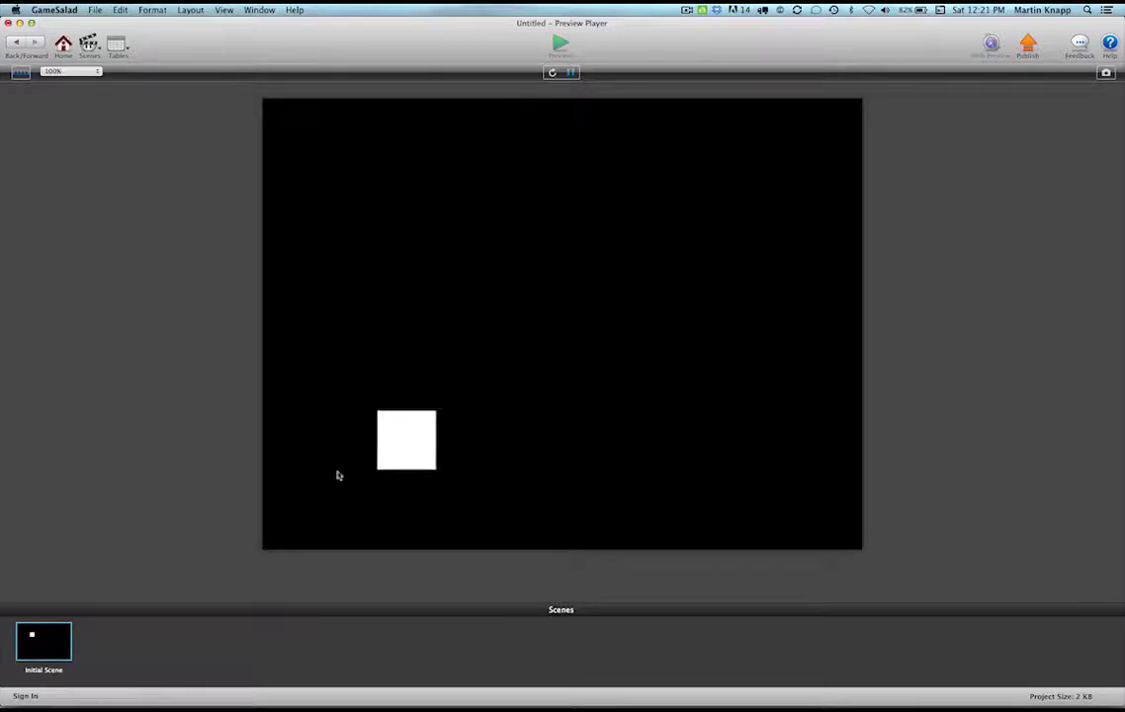
{"action": "left_click", "coordinate": [16, 42]}
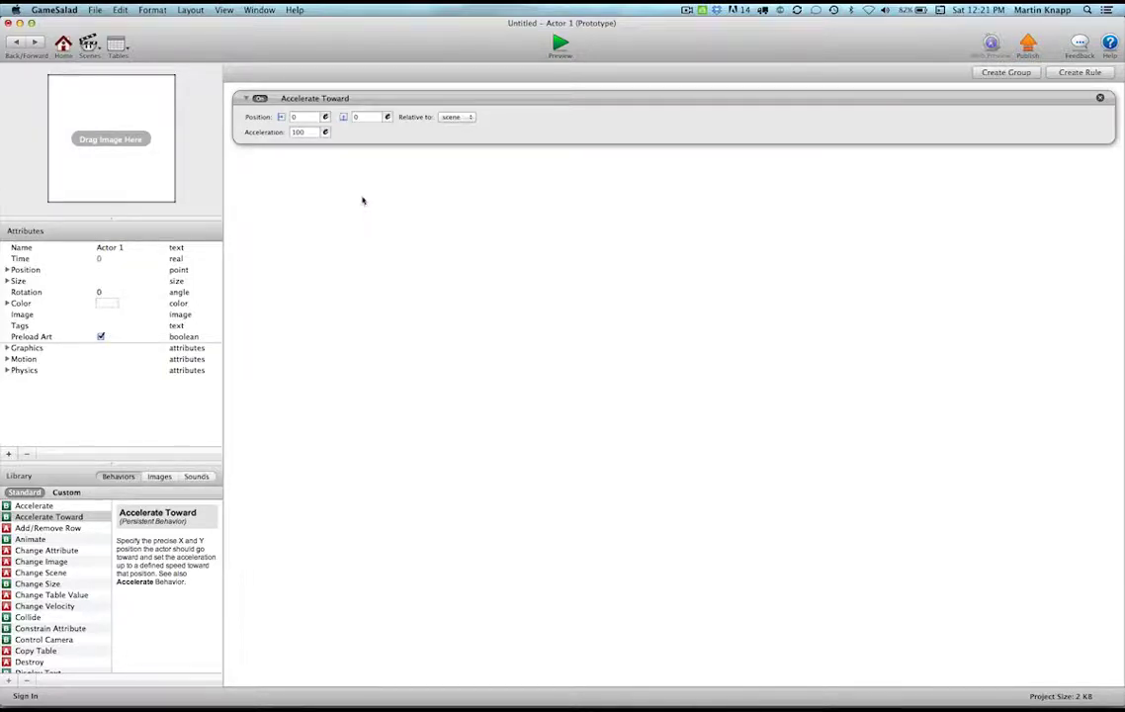
Step: Move Actor 1 to the upper-left area of the scene, at about X 184, Y 615, and show its position coordinates
{"action": "left_click", "coordinate": [13, 44]}
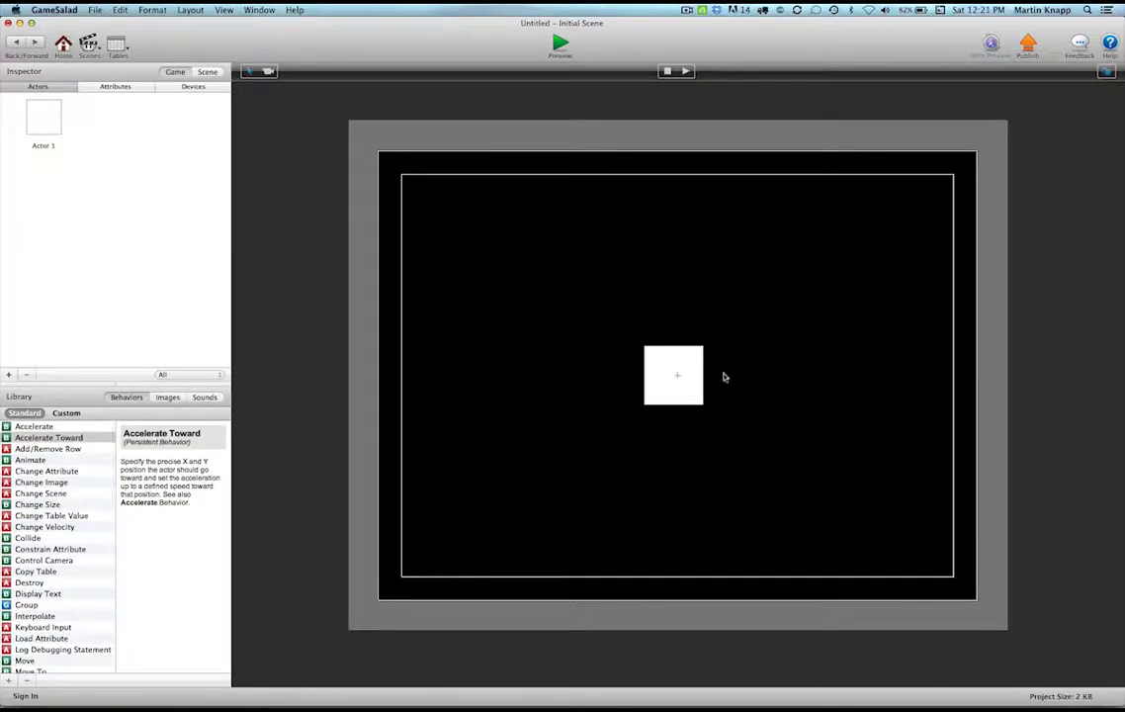
{"action": "left_click_drag", "start_coordinate": [696, 364], "coordinate": [511, 226]}
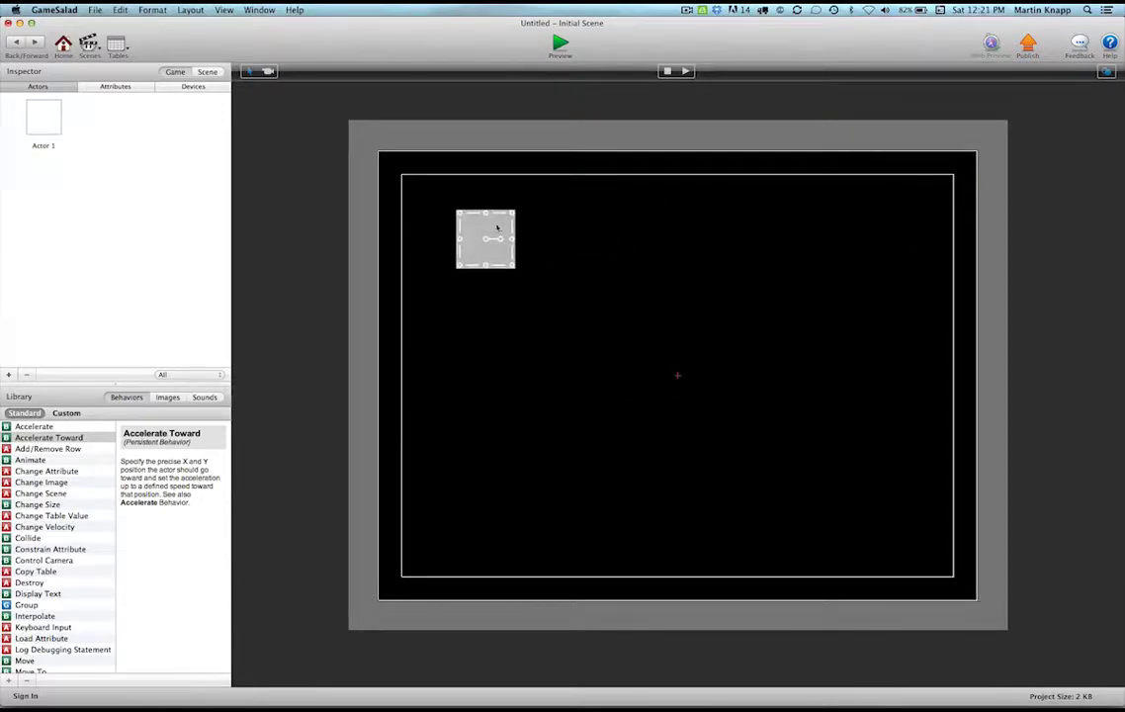
{"action": "double_click", "coordinate": [489, 227]}
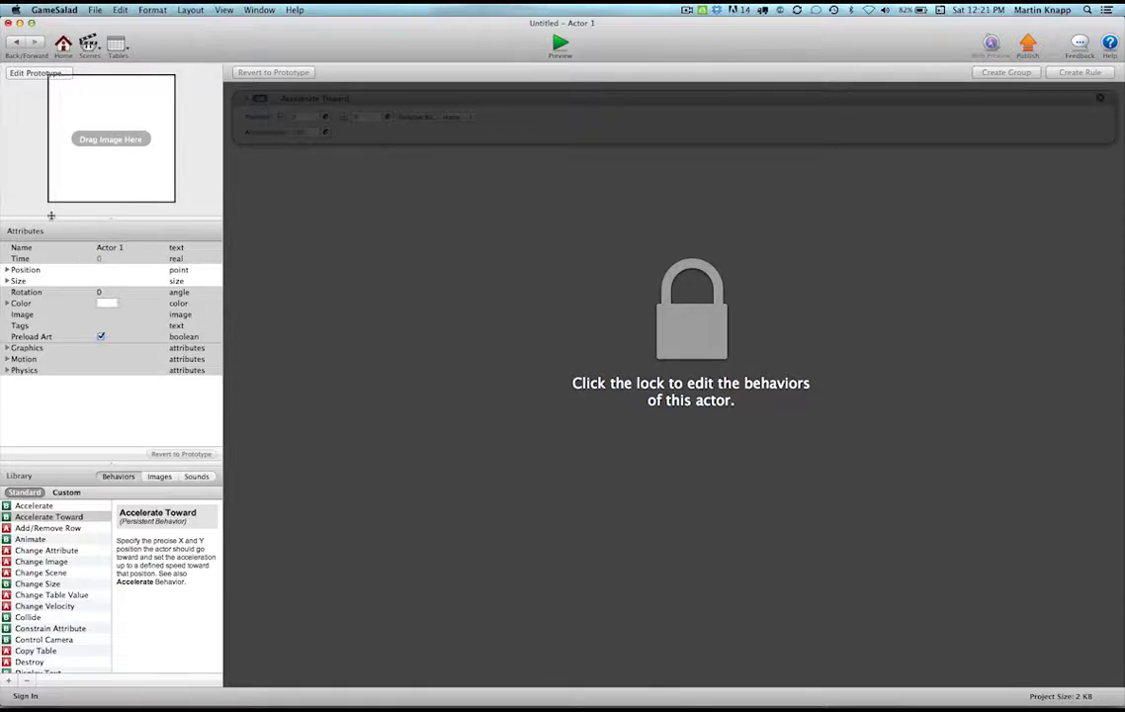
{"action": "left_click", "coordinate": [9, 270]}
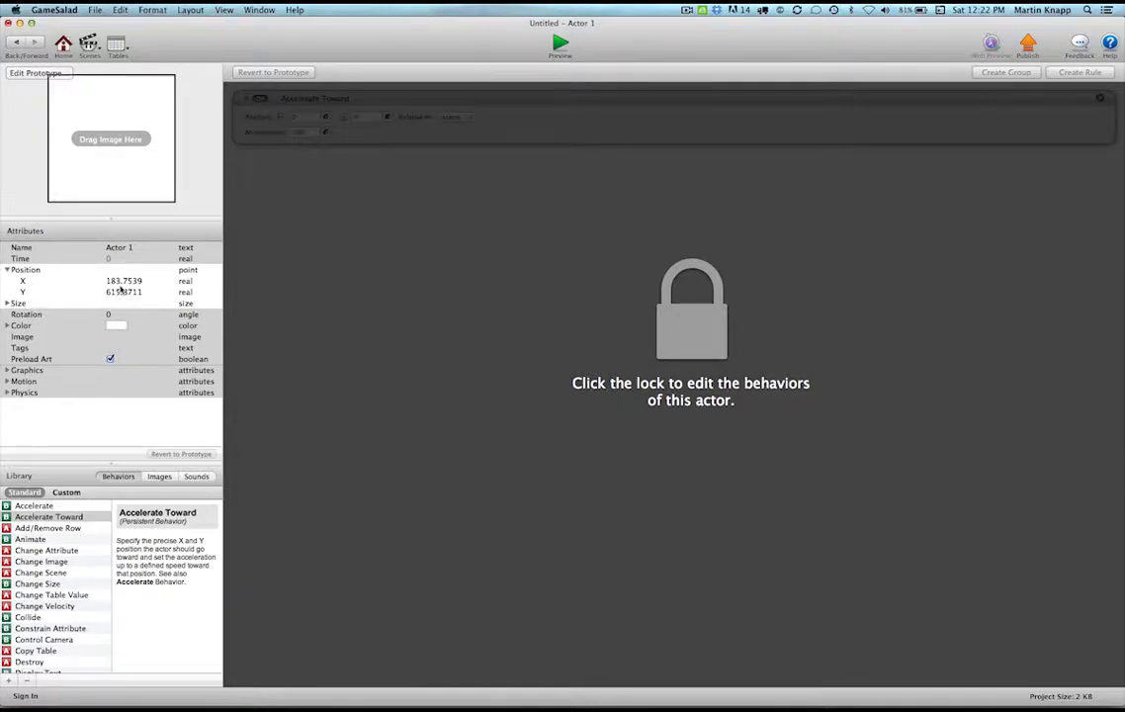
Step: Set the Accelerate Toward target position in Actor 1's prototype to 183, 615
{"action": "left_click", "coordinate": [16, 43]}
{"action": "double_click", "coordinate": [43, 112]}
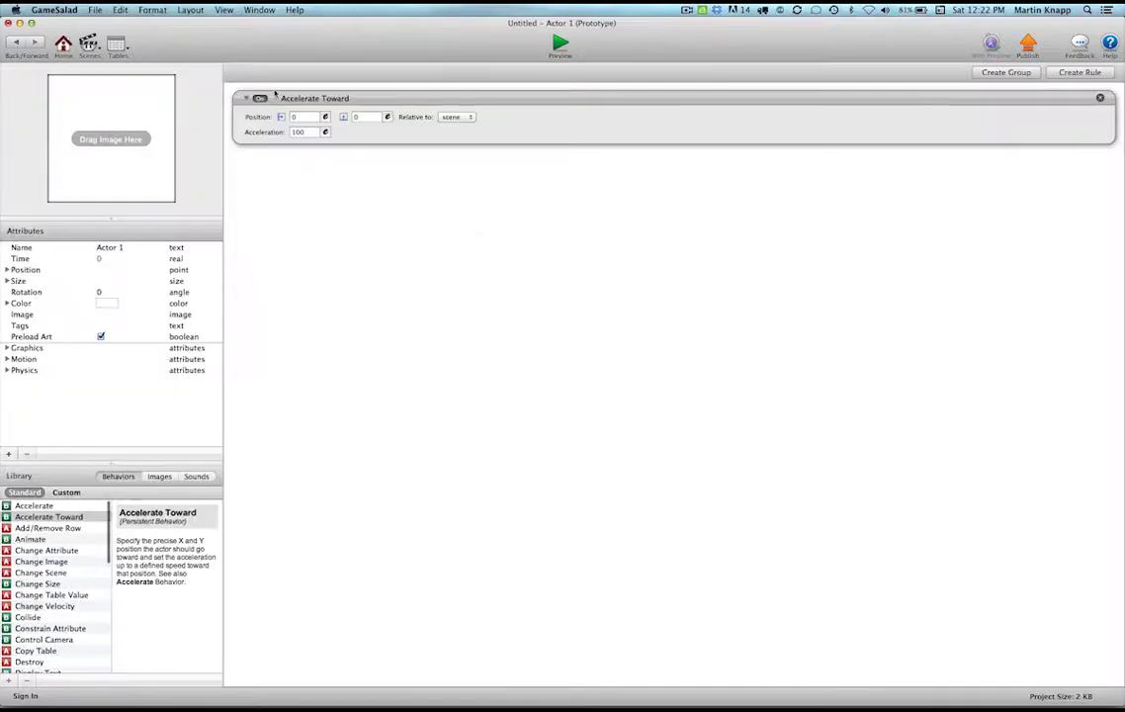
{"action": "left_click", "coordinate": [301, 117]}
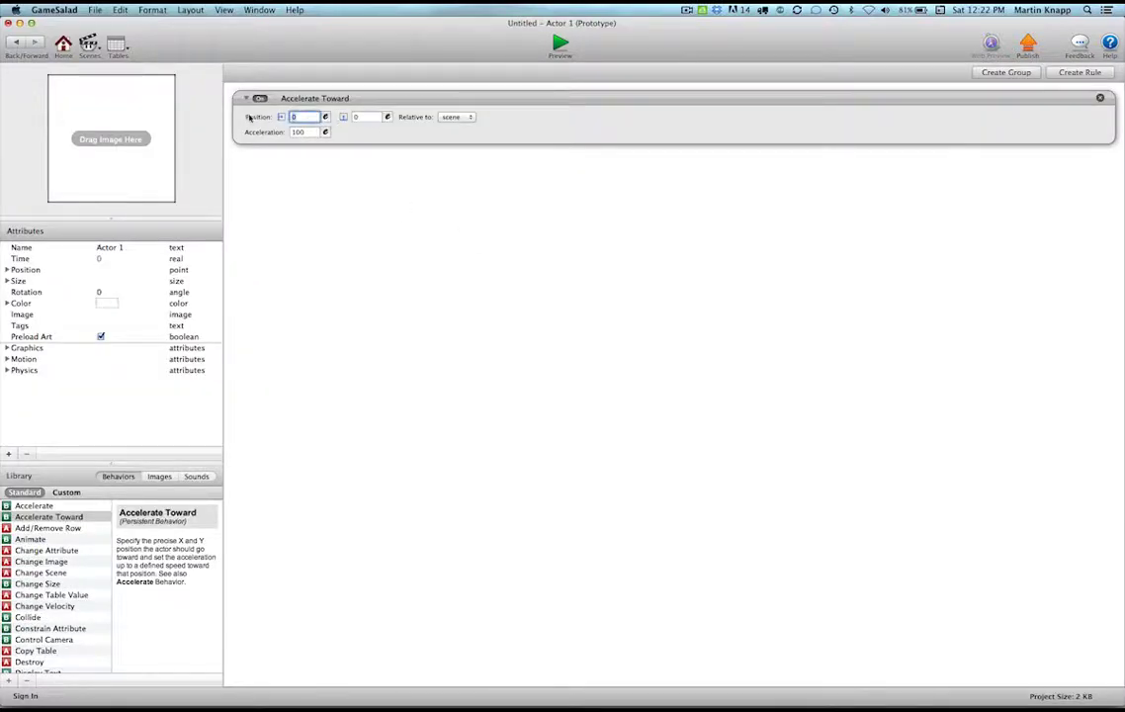
{"action": "type", "text": "183"}
{"action": "left_click", "coordinate": [362, 116]}
{"action": "type", "text": "615"}
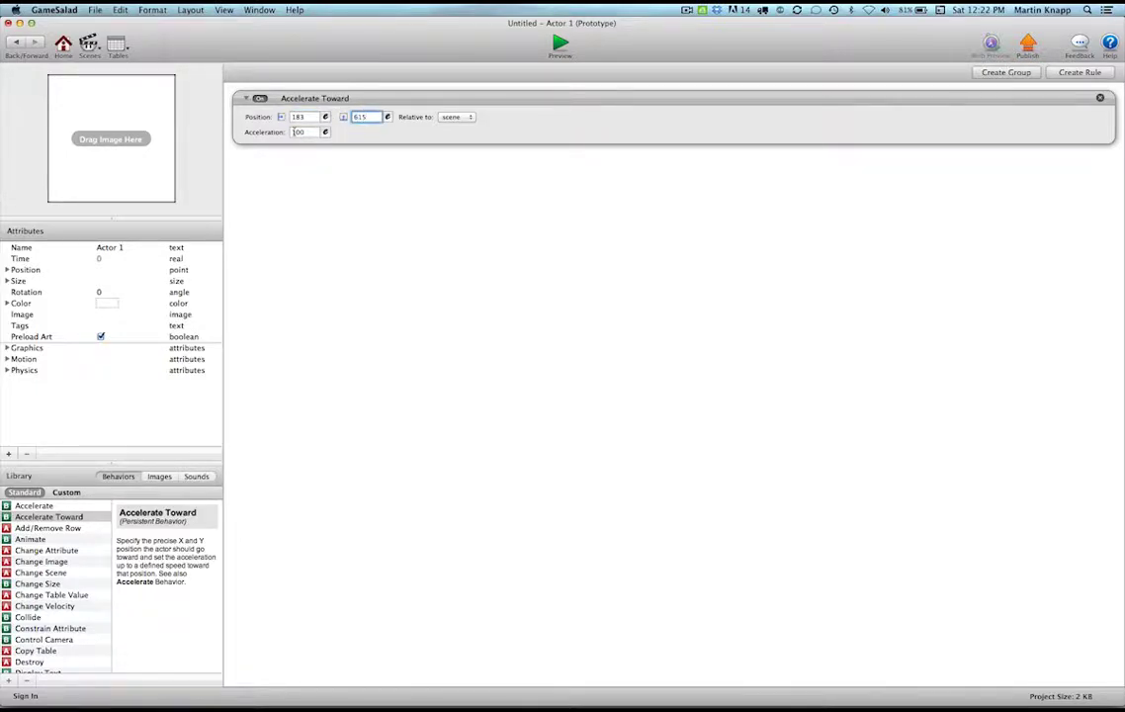
Step: Move Actor 1 to the lower-right corner of the scene's visible area and preview its movement
{"action": "left_click", "coordinate": [15, 43]}
{"action": "left_click_drag", "start_coordinate": [491, 237], "coordinate": [930, 547]}
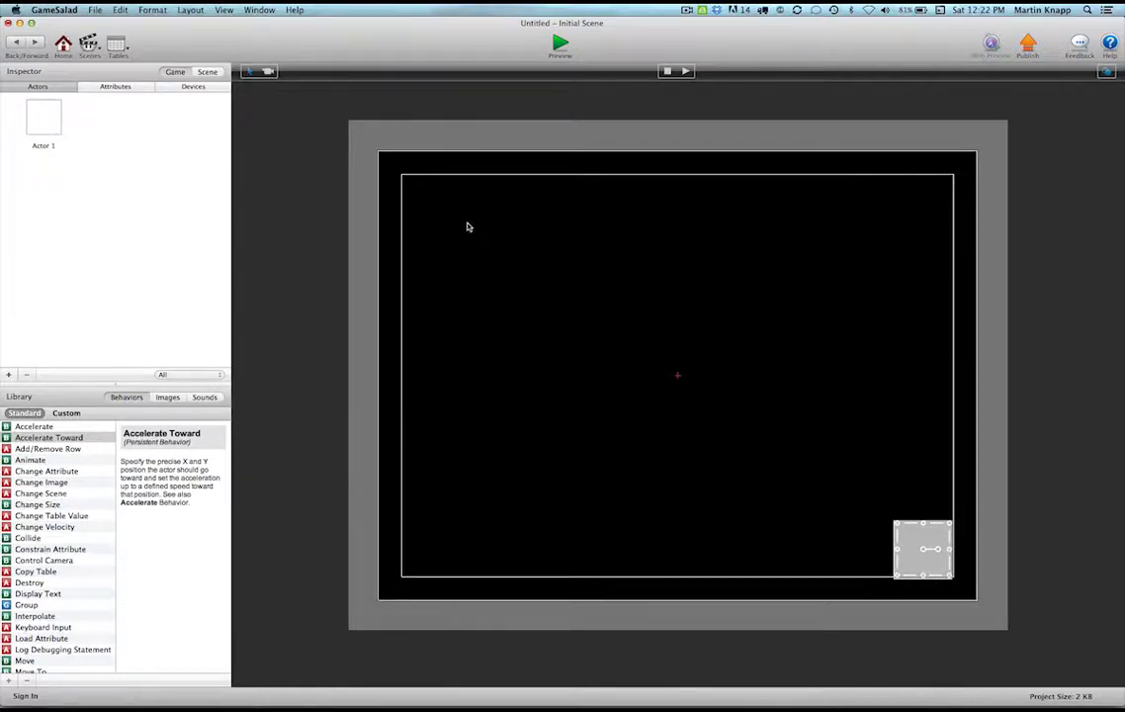
{"action": "left_click", "coordinate": [560, 43]}
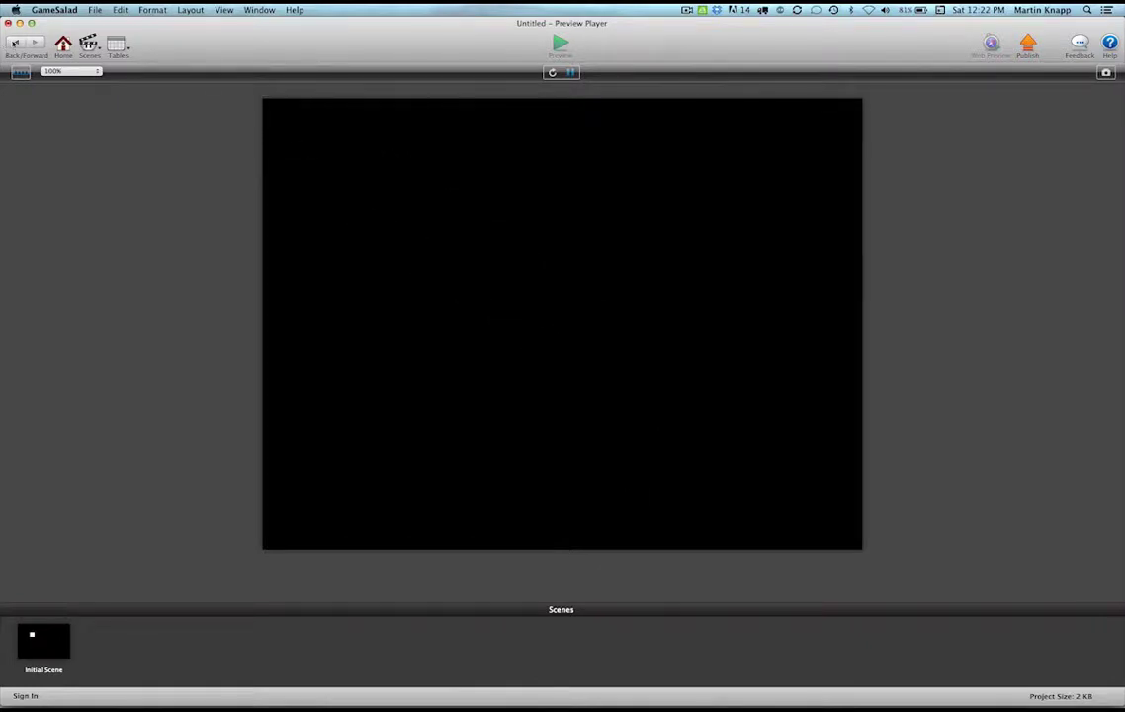
{"action": "left_click", "coordinate": [14, 44]}
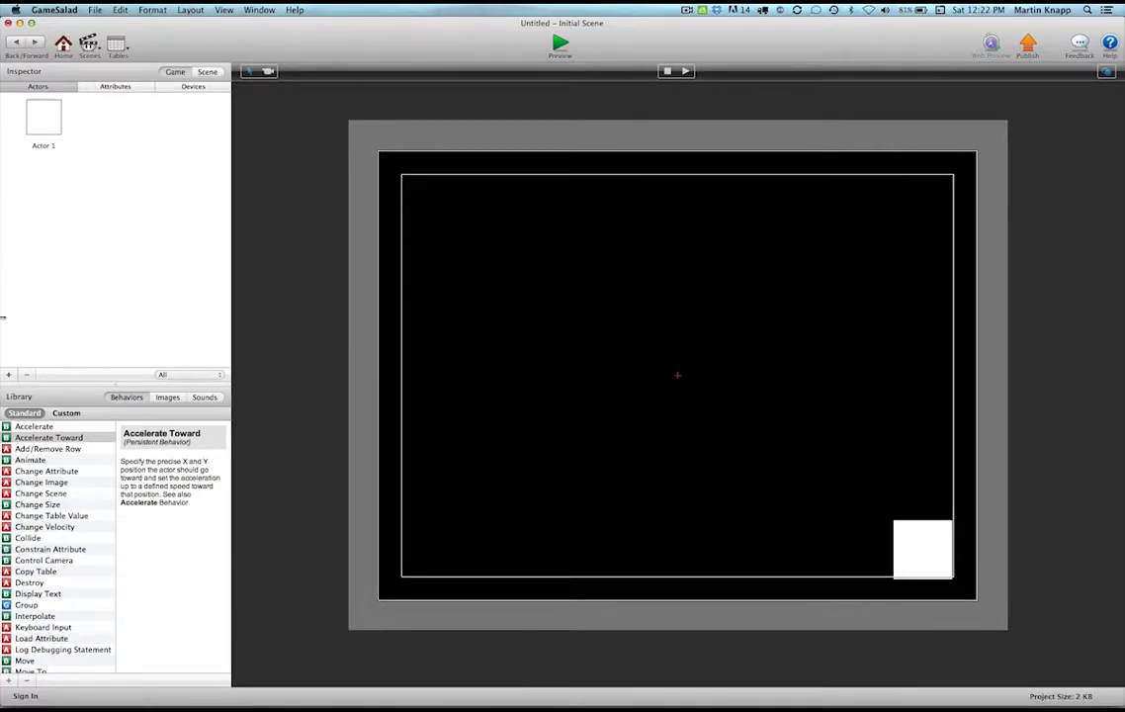
Step: Create a second actor, place it at the center of the scene and open that instance's attributes
{"action": "left_click", "coordinate": [7, 373]}
{"action": "left_click_drag", "start_coordinate": [124, 124], "coordinate": [684, 366]}
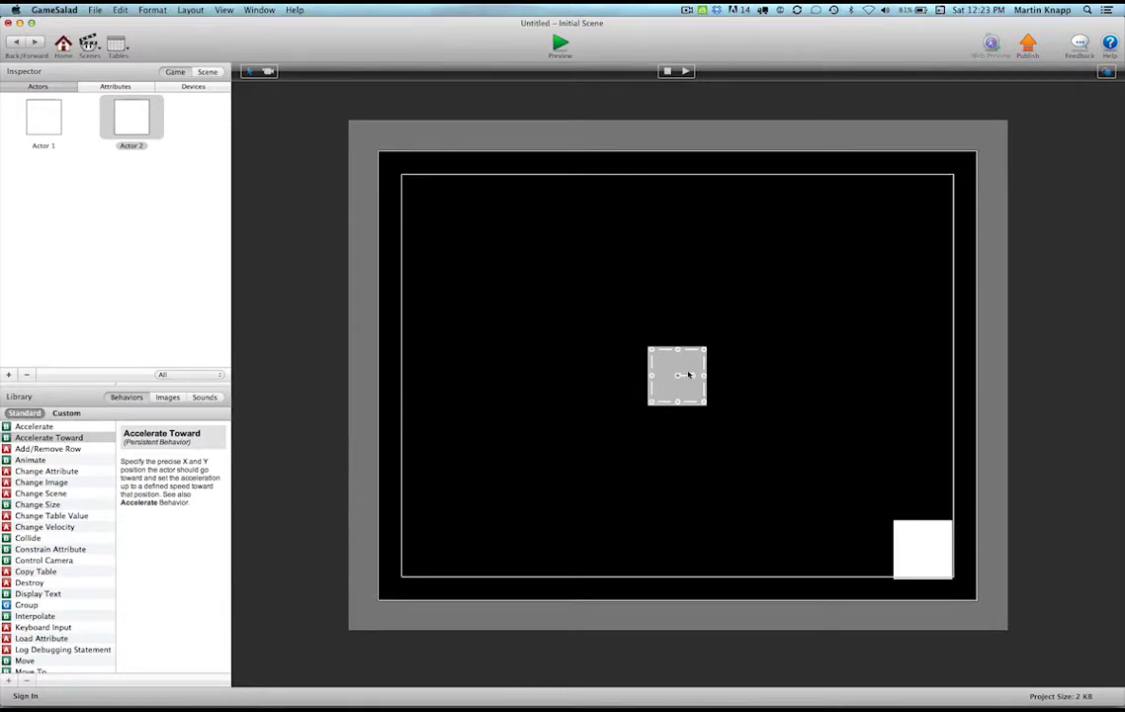
{"action": "double_click", "coordinate": [685, 364]}
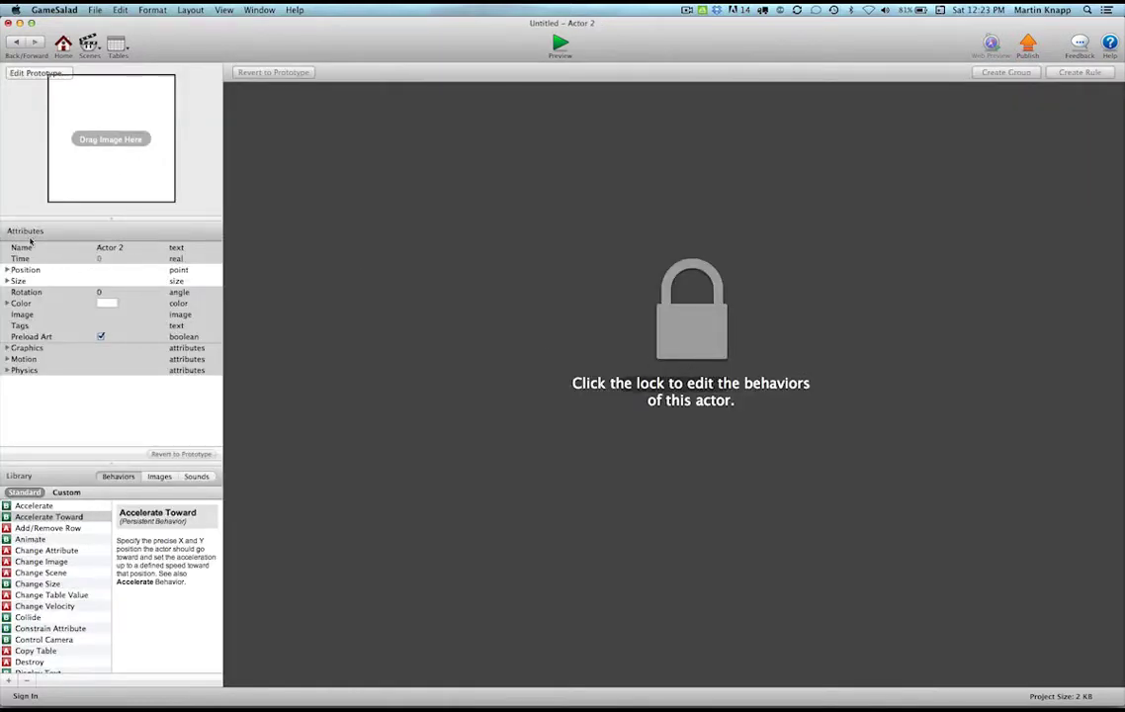
Step: Check Actor 2's position coordinates at the scene's center and again after moving it to the scene's upper edge, at about X 472, Y 739
{"action": "left_click", "coordinate": [7, 270]}
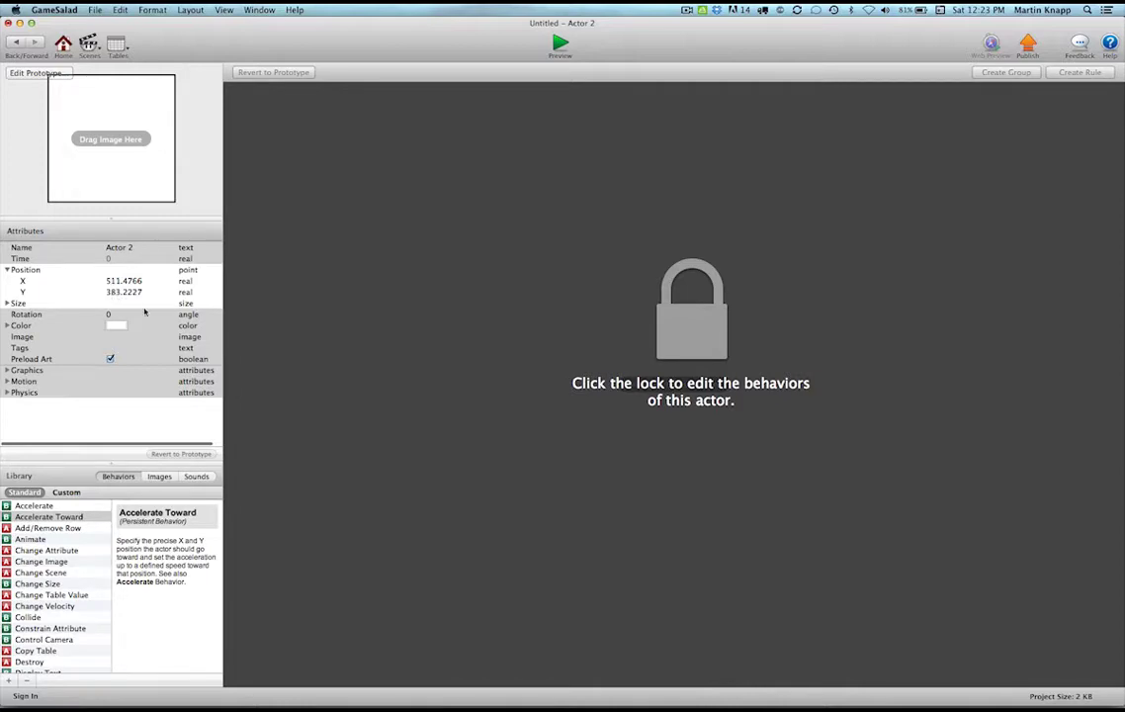
{"action": "left_click", "coordinate": [15, 42]}
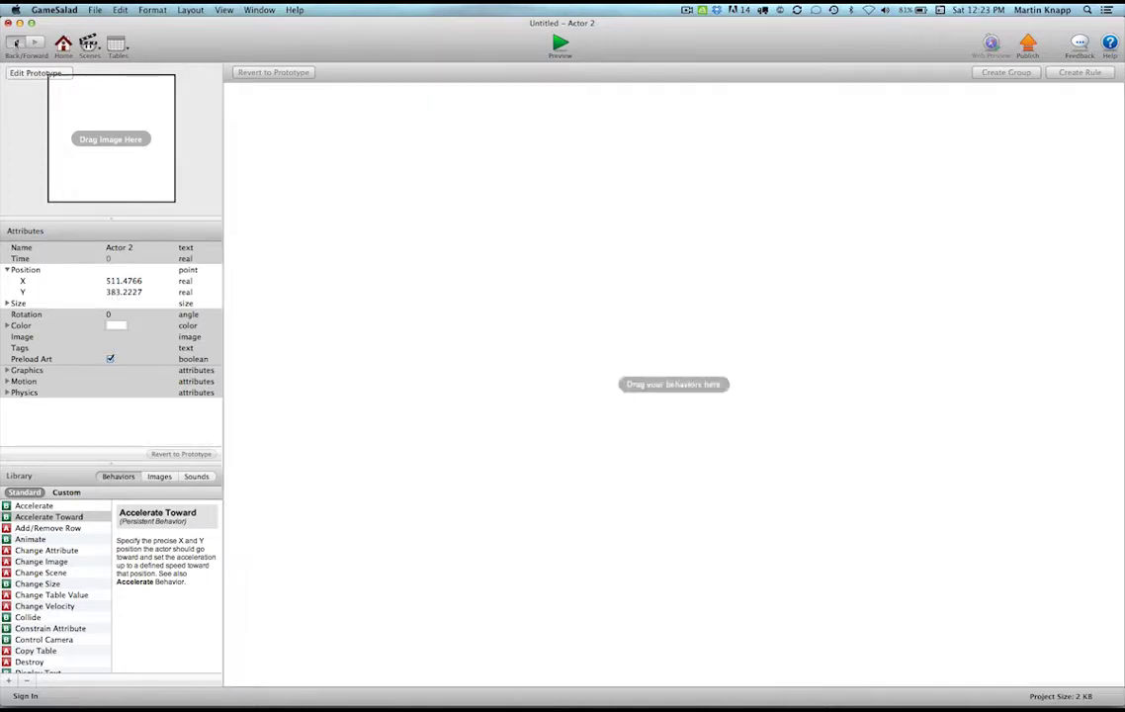
{"action": "left_click_drag", "start_coordinate": [688, 372], "coordinate": [667, 166]}
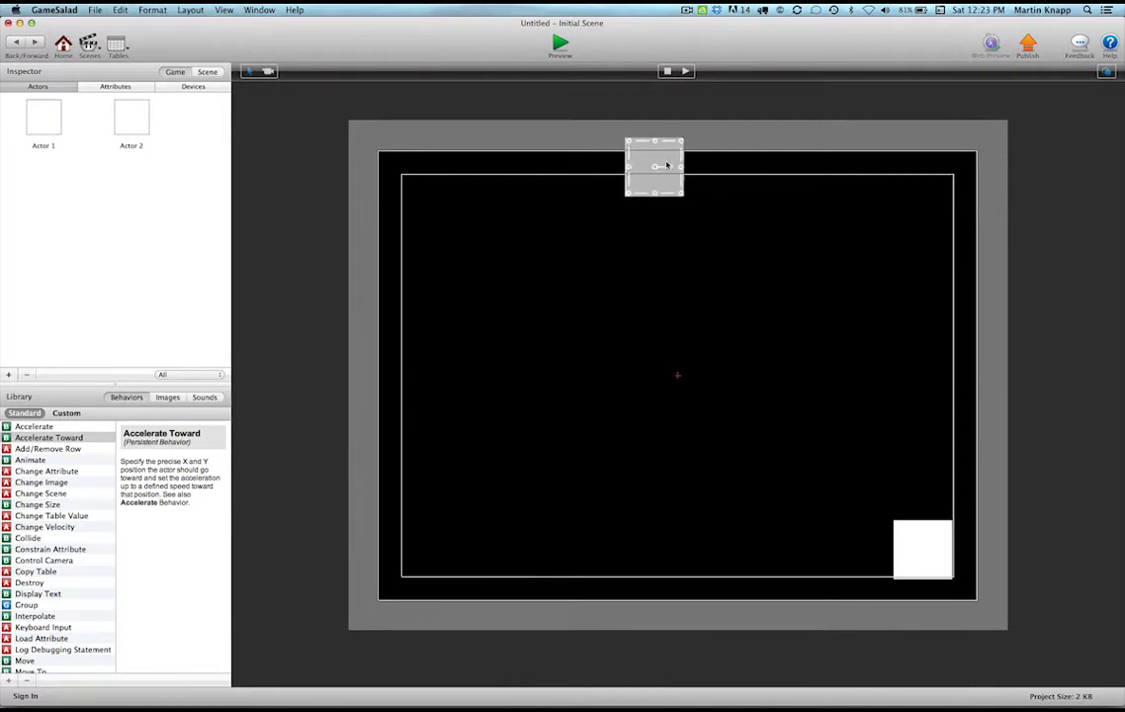
{"action": "double_click", "coordinate": [668, 165]}
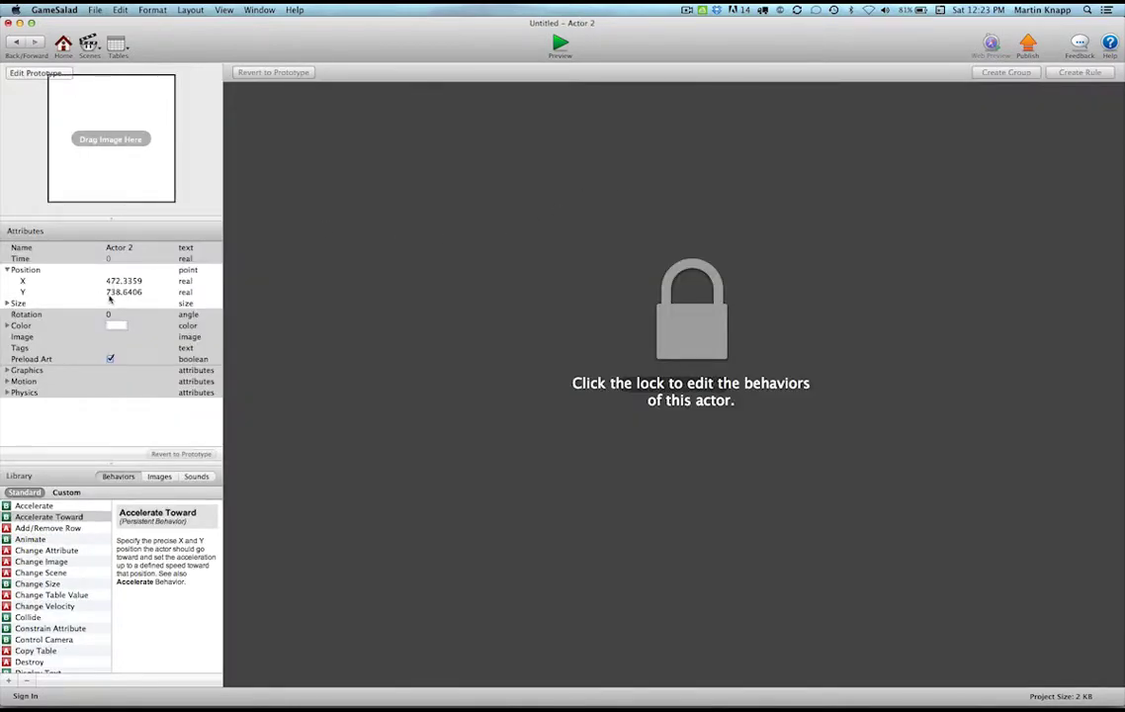
{"action": "left_click", "coordinate": [15, 42]}
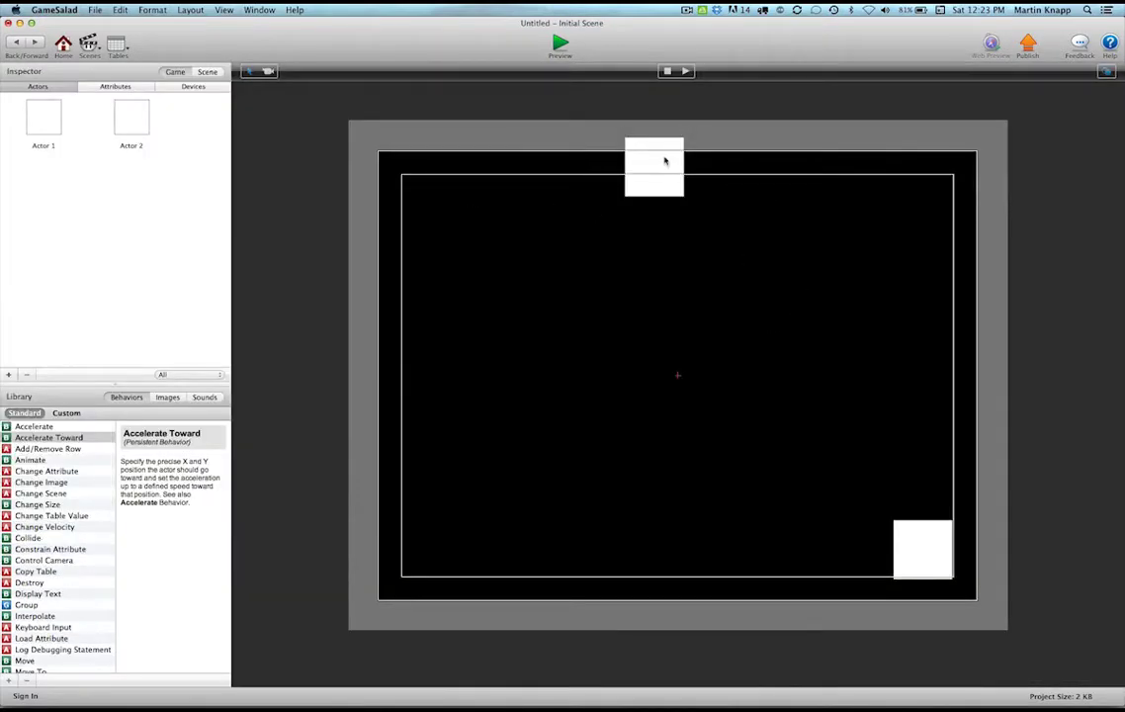
Step: Move Actor 2 from the scene's upper edge to the right side of the visible area, above Actor 1
{"action": "left_click_drag", "start_coordinate": [665, 161], "coordinate": [911, 312]}
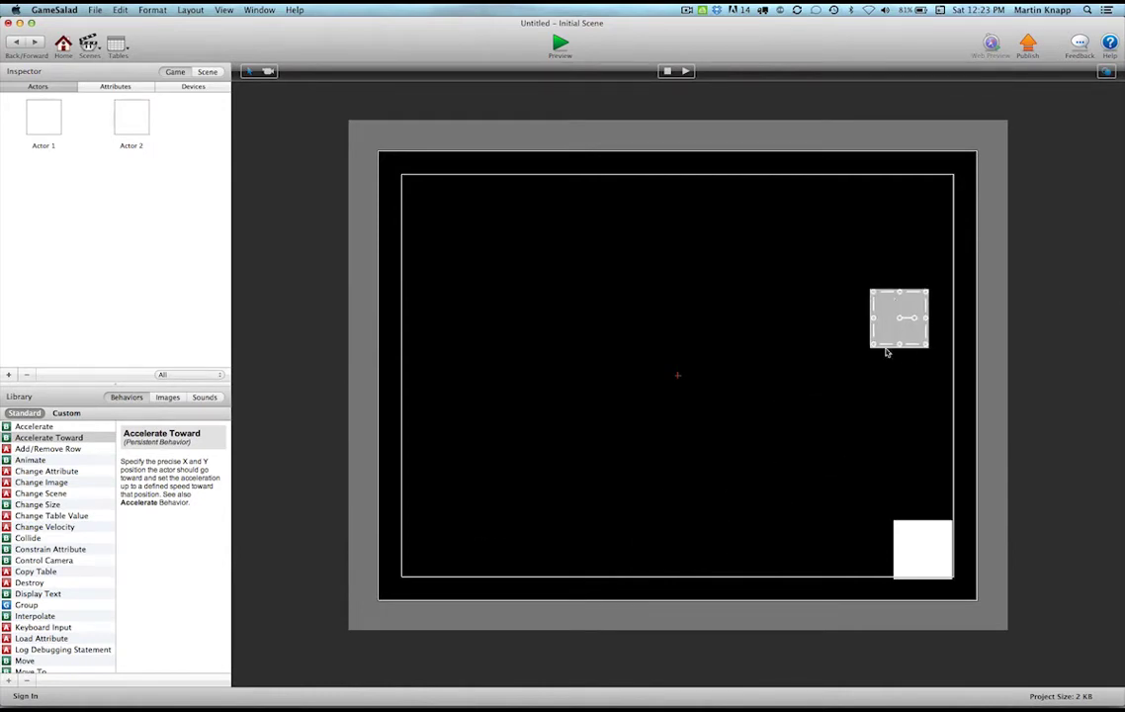